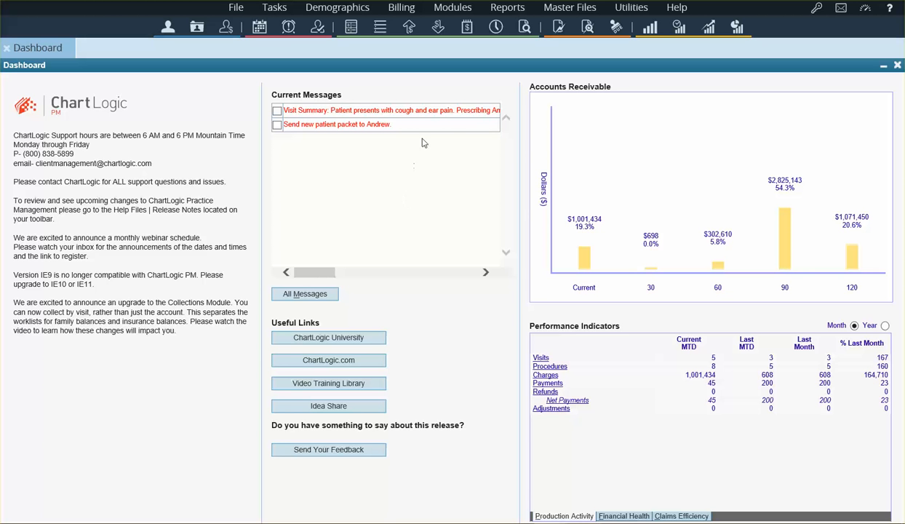
Open the appointment scheduler, search patients for "J" and load the third listed patient, dismissing the patient memo.
{"action": "mouse_move", "coordinate": [436, 111]}
{"action": "left_click", "coordinate": [259, 29]}
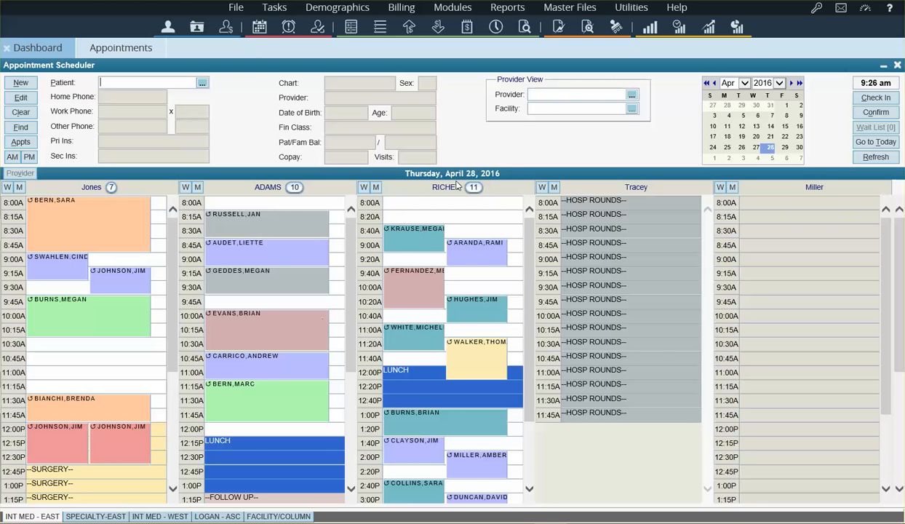
{"action": "mouse_move", "coordinate": [489, 312]}
{"action": "left_click", "coordinate": [131, 82]}
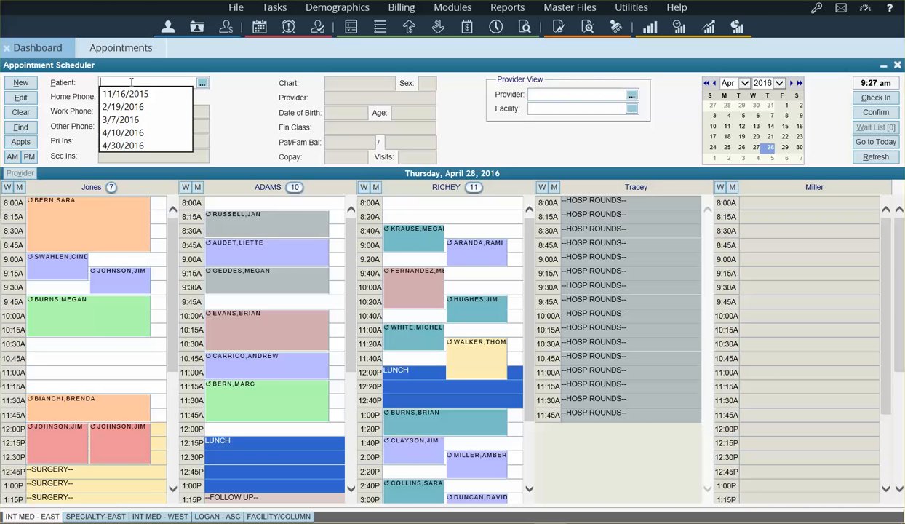
{"action": "type", "text": "J"}
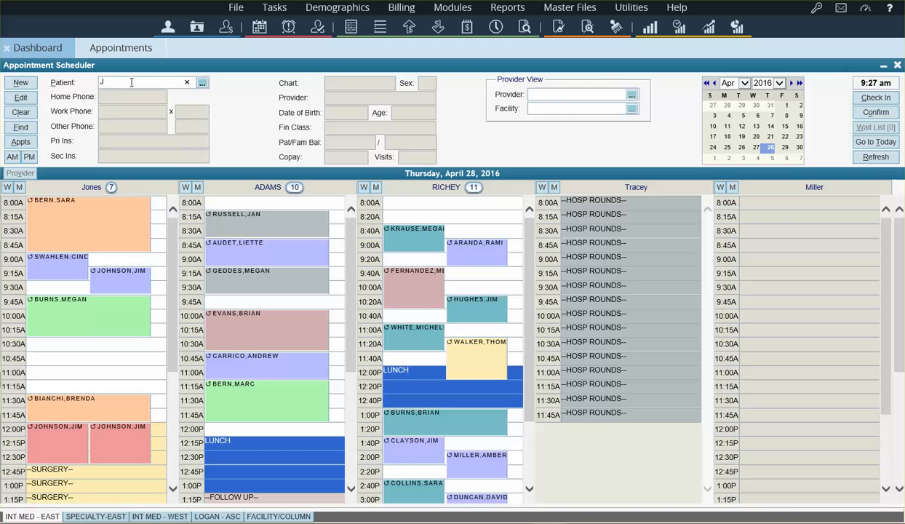
{"action": "left_click", "coordinate": [203, 83]}
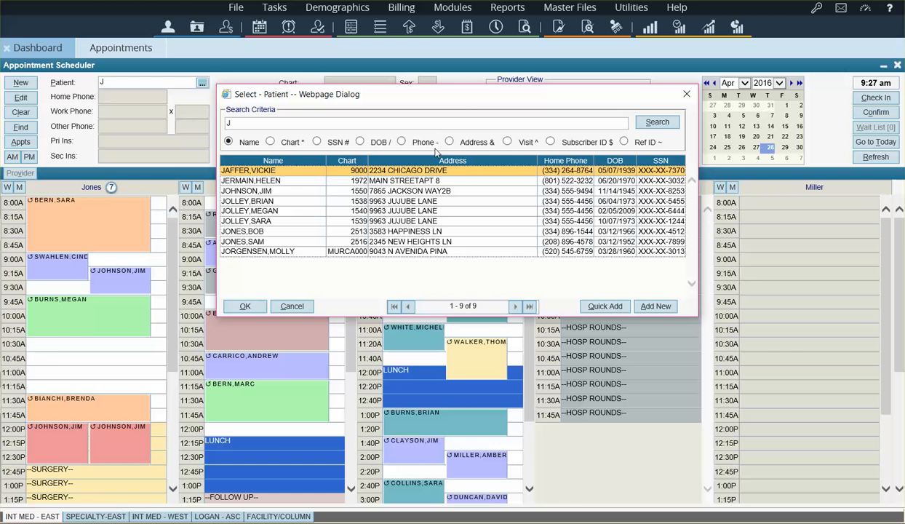
{"action": "left_click", "coordinate": [253, 191]}
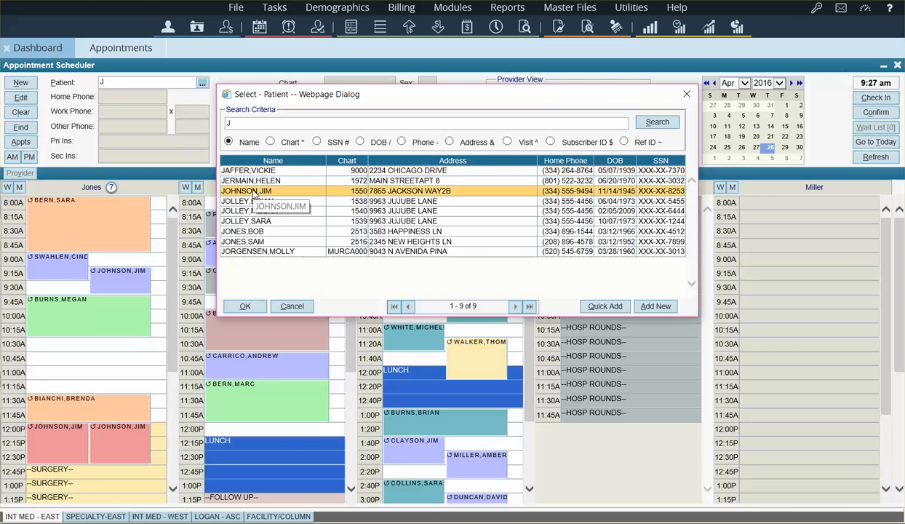
{"action": "left_click", "coordinate": [245, 306]}
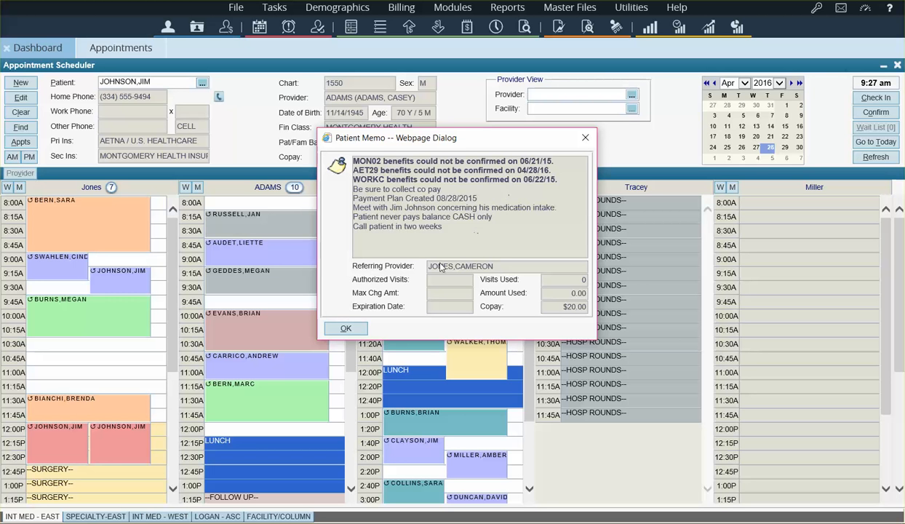
{"action": "left_click", "coordinate": [339, 330]}
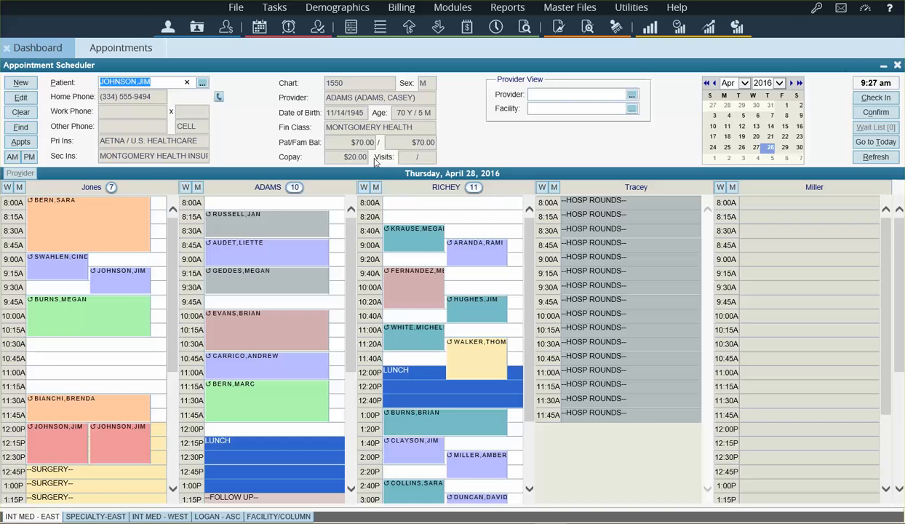
Start a 10:45 AM appointment in the first provider's column despite the existing booking, with CONSULTATION as the appointment type.
{"action": "right_click", "coordinate": [39, 361]}
{"action": "left_click", "coordinate": [51, 362]}
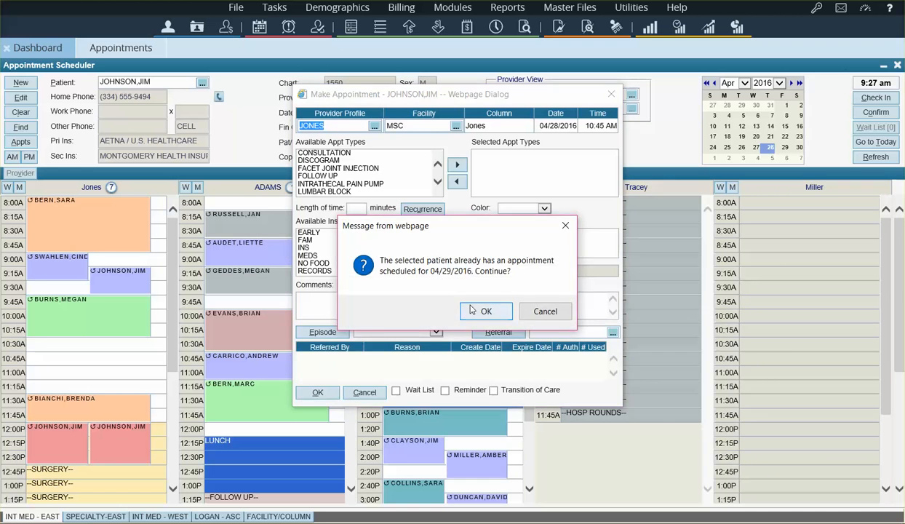
{"action": "left_click", "coordinate": [471, 310]}
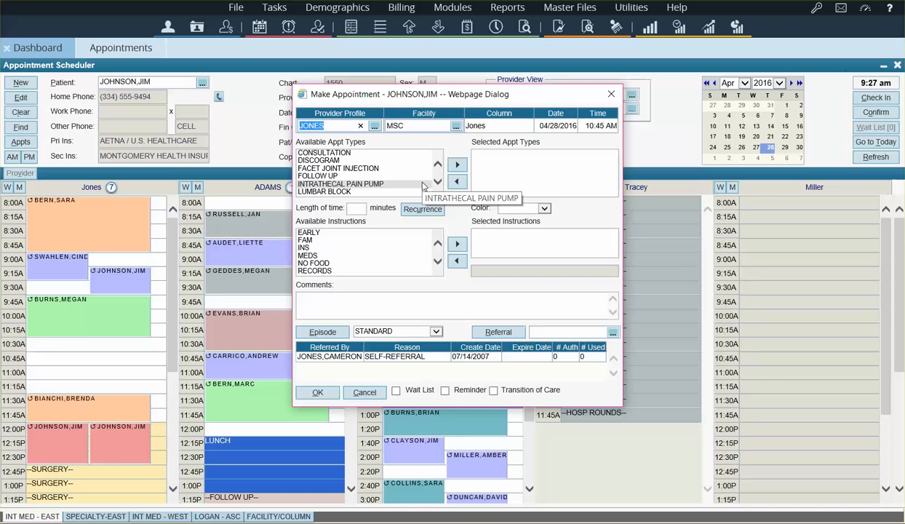
{"action": "double_click", "coordinate": [326, 155]}
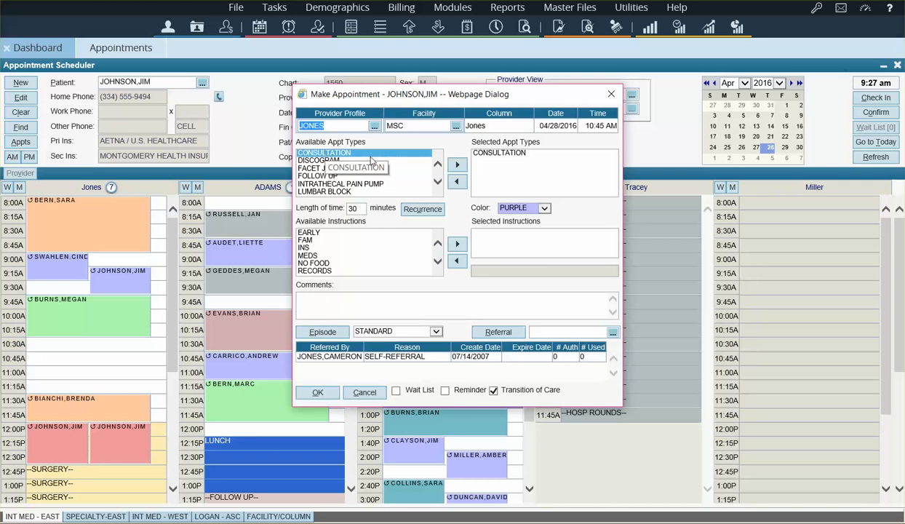
Set the appointment length to 45 minutes and keep PURPLE as its color.
{"action": "left_click", "coordinate": [361, 209]}
{"action": "key", "text": "BackSpace"}
{"action": "key", "text": "BackSpace"}
{"action": "type", "text": "45"}
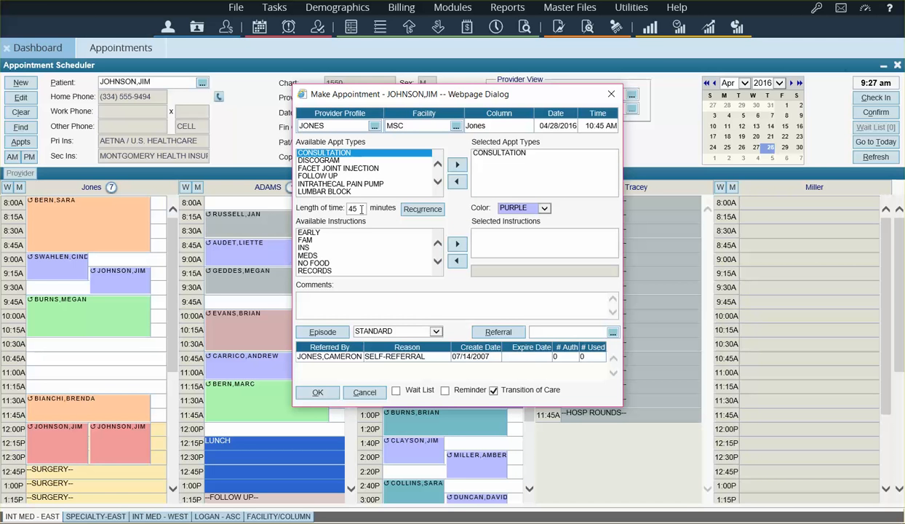
{"action": "left_click", "coordinate": [544, 208]}
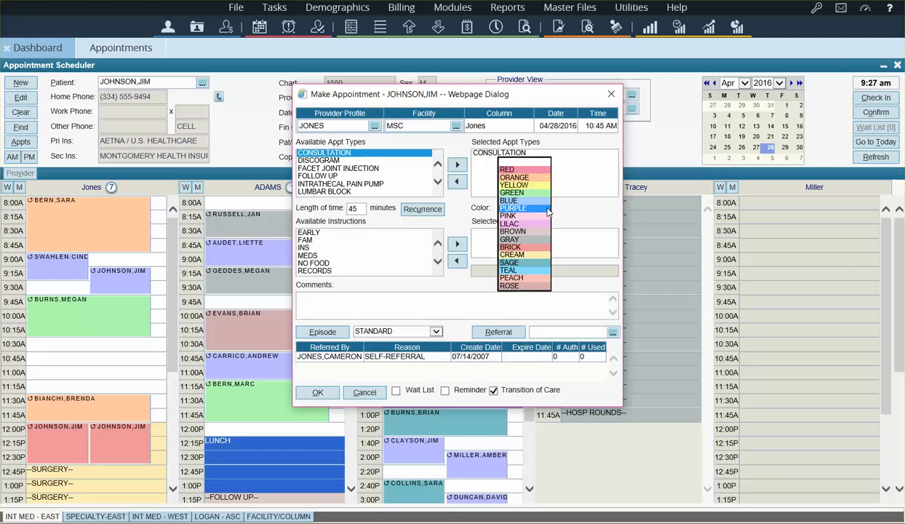
{"action": "left_click", "coordinate": [526, 210]}
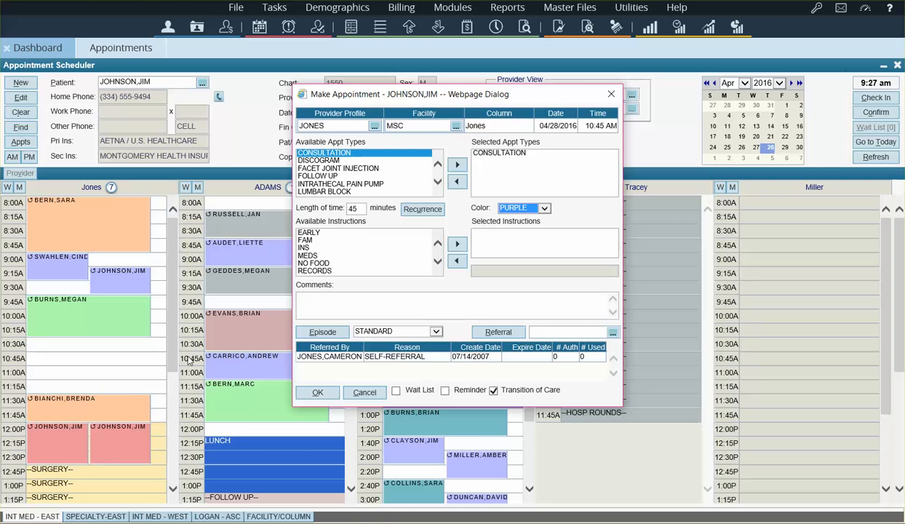
Add the EARLY and MEDS instructions and the comment "type here", and save the appointment.
{"action": "double_click", "coordinate": [313, 233]}
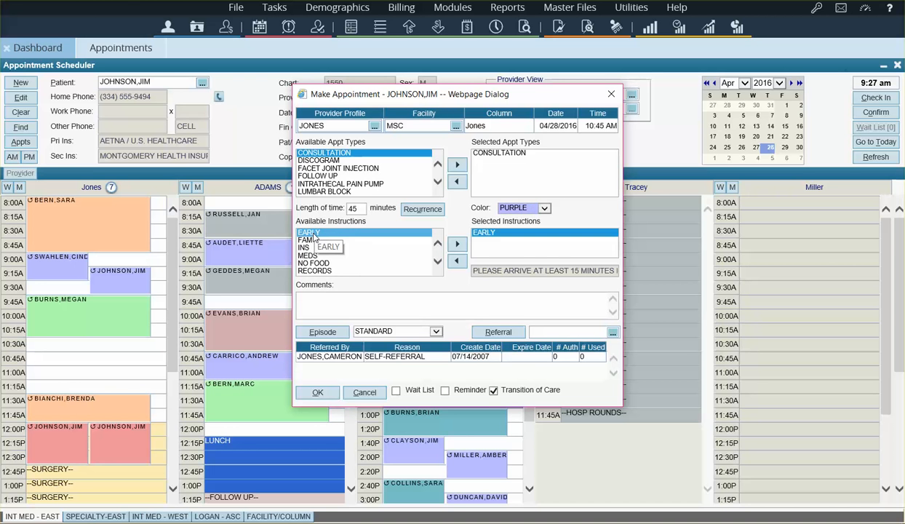
{"action": "double_click", "coordinate": [309, 256]}
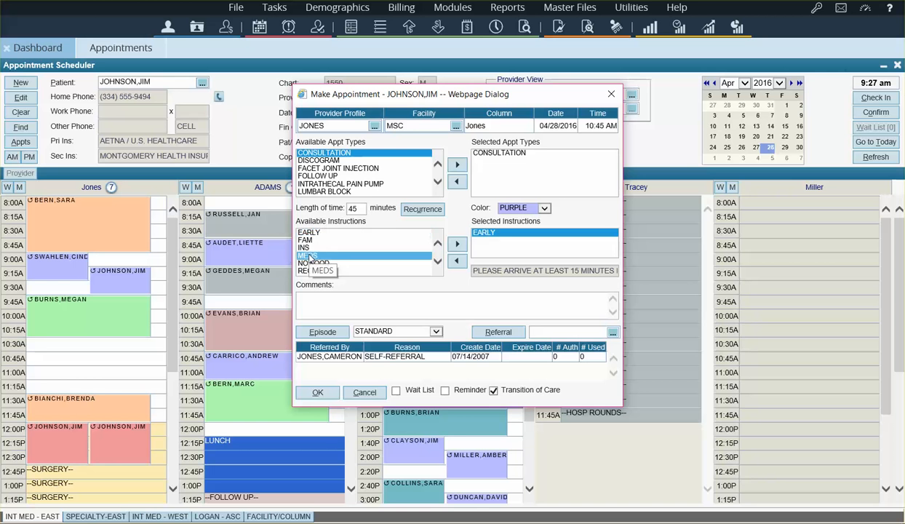
{"action": "left_click", "coordinate": [327, 309]}
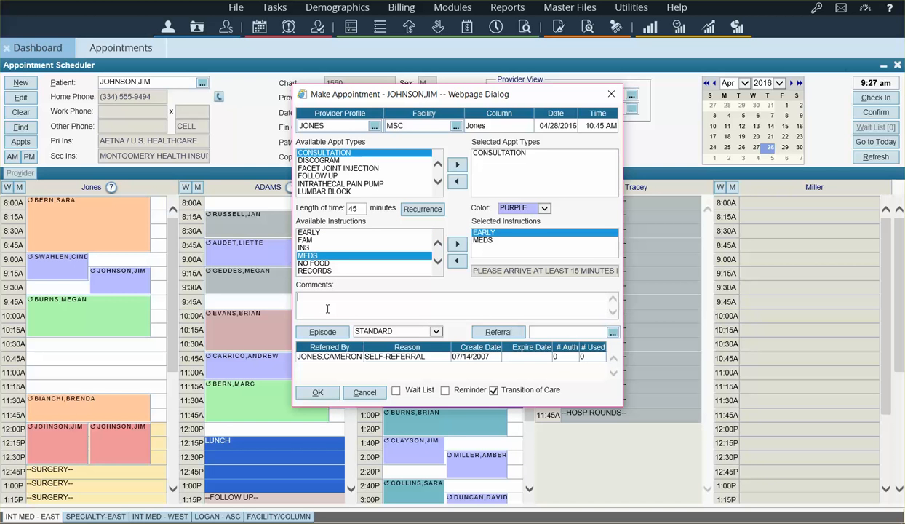
{"action": "type", "text": "type here"}
{"action": "left_click", "coordinate": [318, 393]}
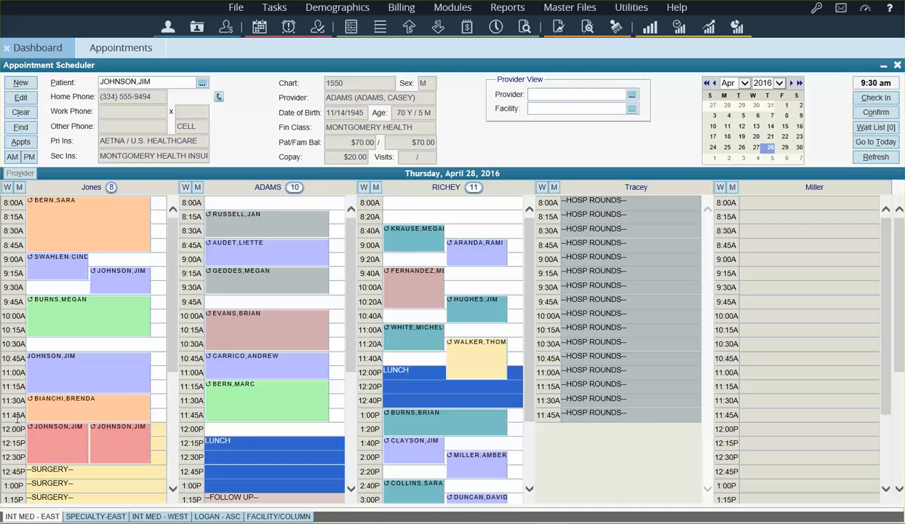
Review the details of the 8:00 AM and new 10:45 AM appointments in the first provider's column.
{"action": "mouse_move", "coordinate": [84, 366]}
{"action": "mouse_move", "coordinate": [112, 216]}
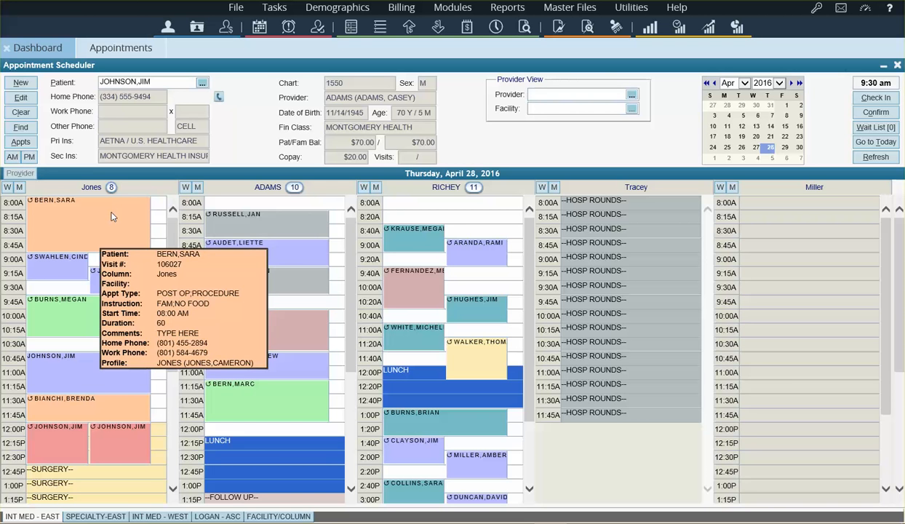
{"action": "mouse_move", "coordinate": [229, 217]}
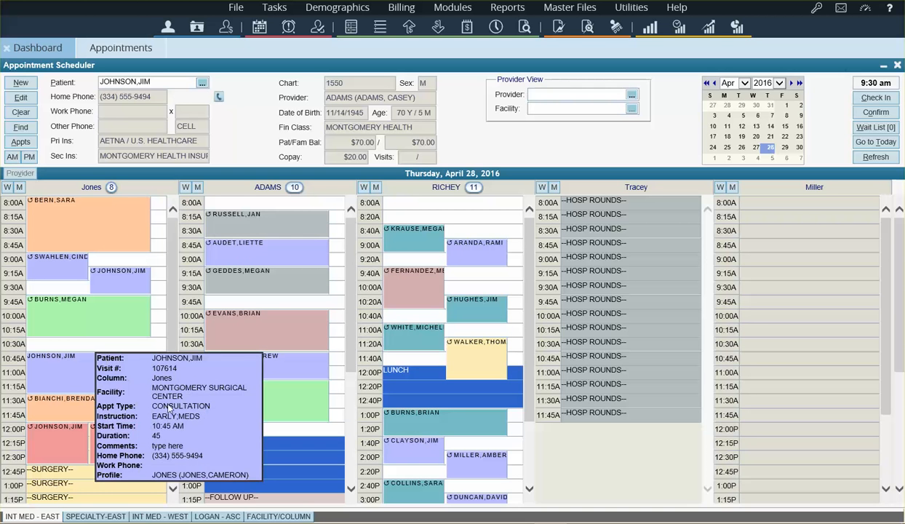
{"action": "mouse_move", "coordinate": [64, 444]}
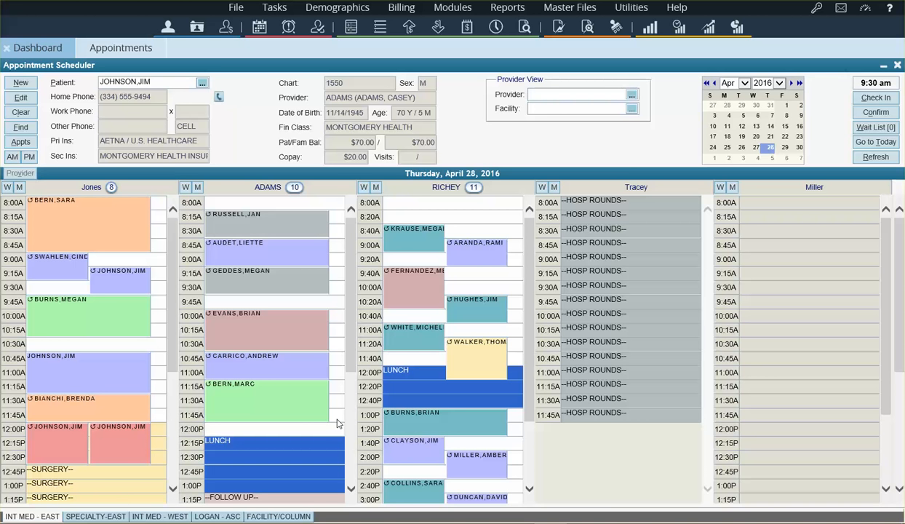
Open the patient's record to review the appointment history and the 06/22/2015 charge detail for code 99214 in the financial history.
{"action": "left_click", "coordinate": [16, 99]}
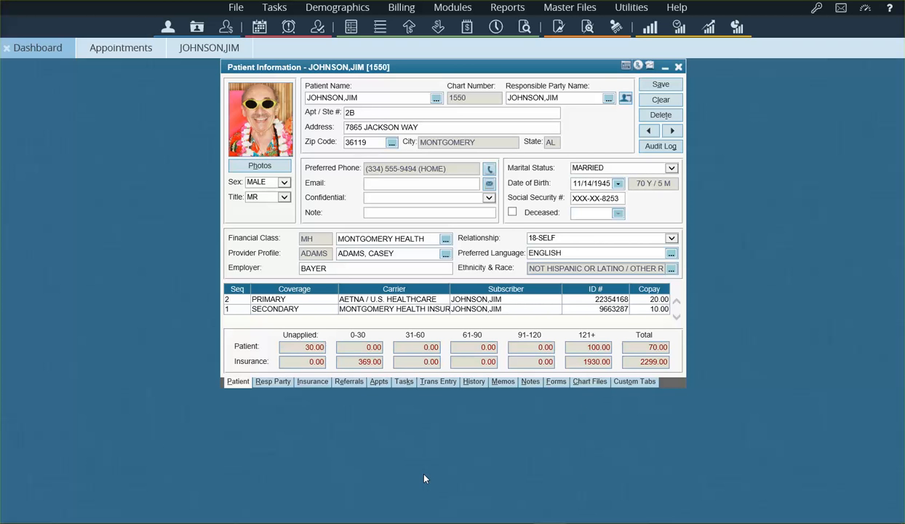
{"action": "left_click", "coordinate": [375, 384]}
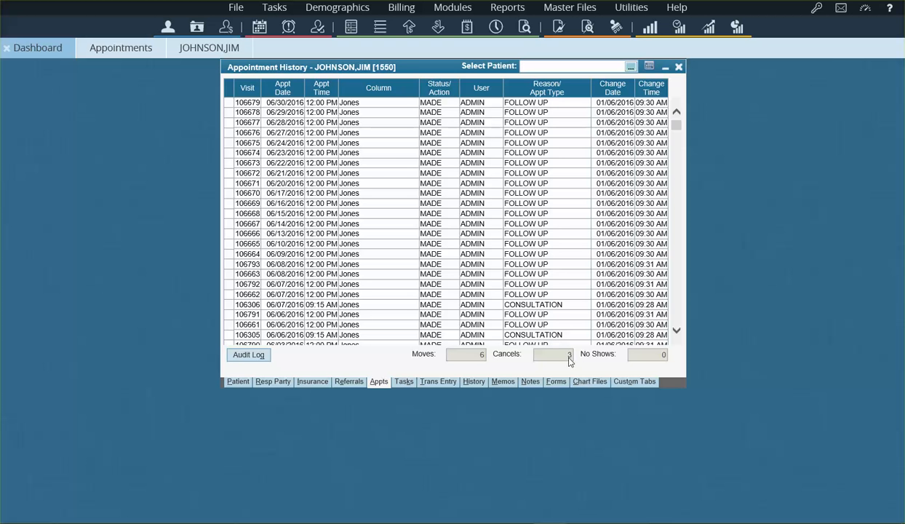
{"action": "left_click", "coordinate": [472, 385]}
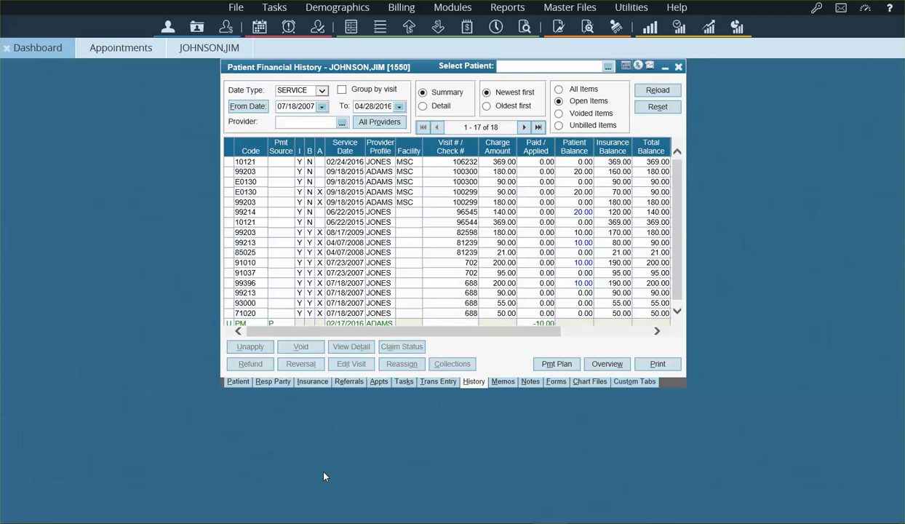
{"action": "left_click", "coordinate": [338, 214]}
{"action": "double_click", "coordinate": [338, 216]}
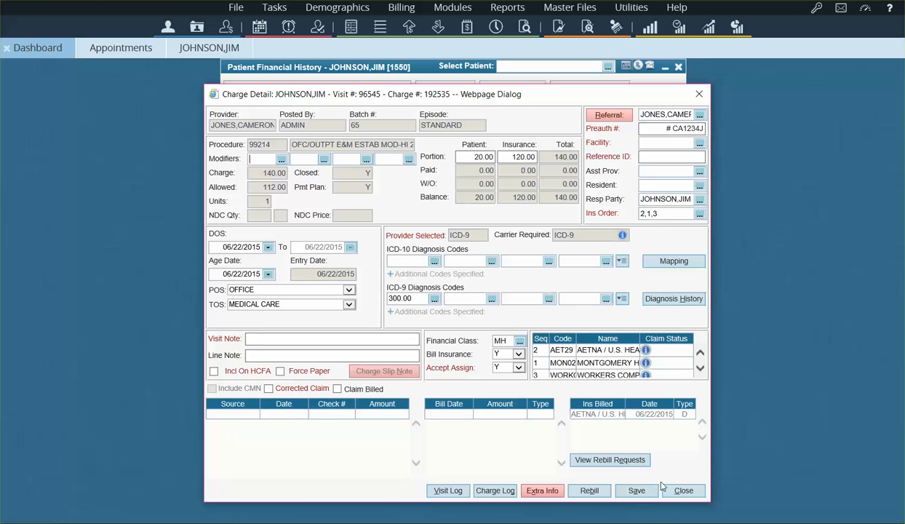
{"action": "left_click", "coordinate": [680, 491]}
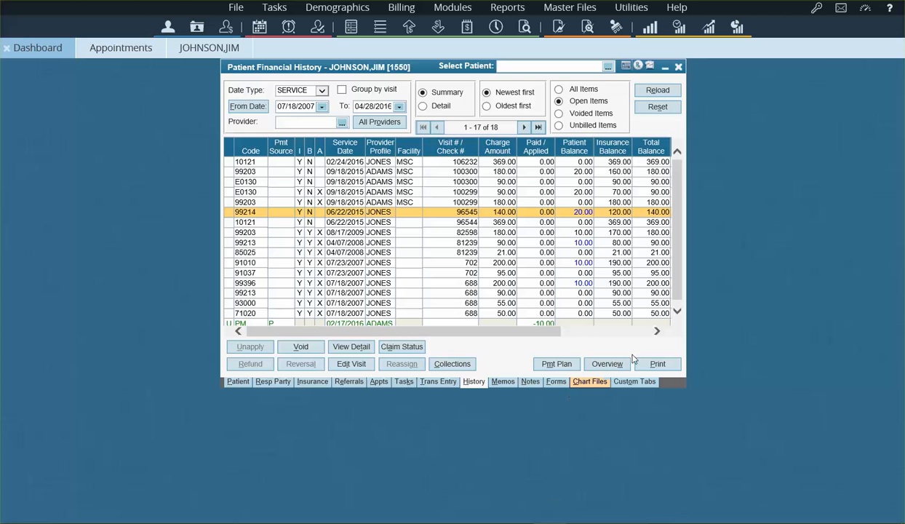
Review the patient's insurance information and return to the appointment scheduler.
{"action": "left_click", "coordinate": [305, 386]}
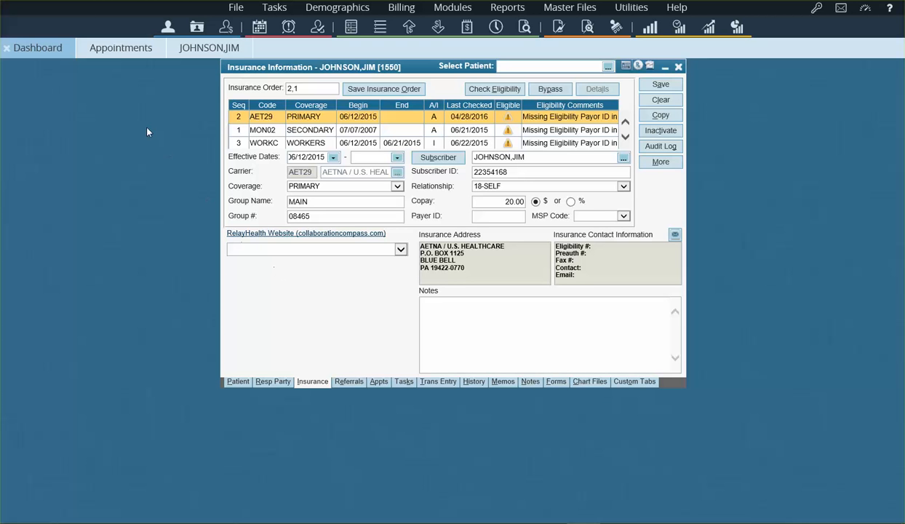
{"action": "left_click", "coordinate": [116, 48]}
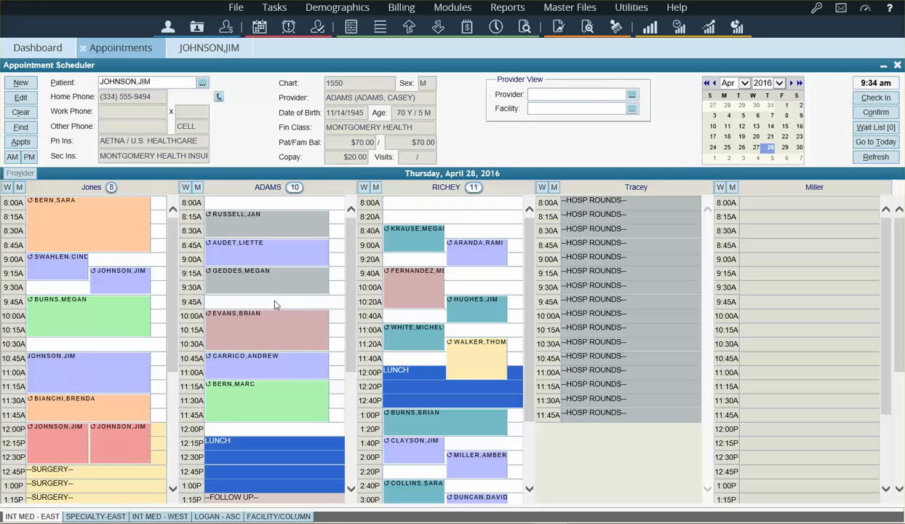
{"action": "left_click", "coordinate": [206, 49]}
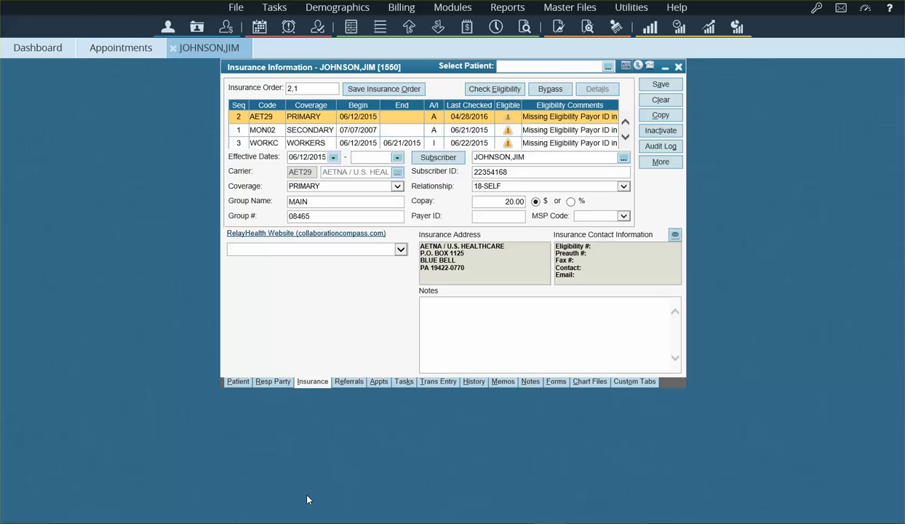
{"action": "left_click", "coordinate": [120, 51]}
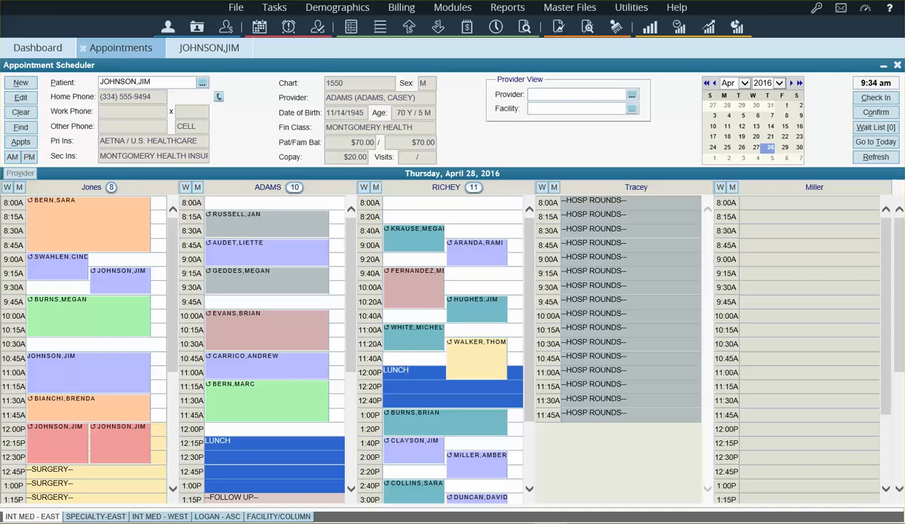
Open the appointment confirmations for 04/29/2016 and confirm the 8:00 AM appointment with the method SPOKE WITH PATIENT.
{"action": "left_click", "coordinate": [876, 112]}
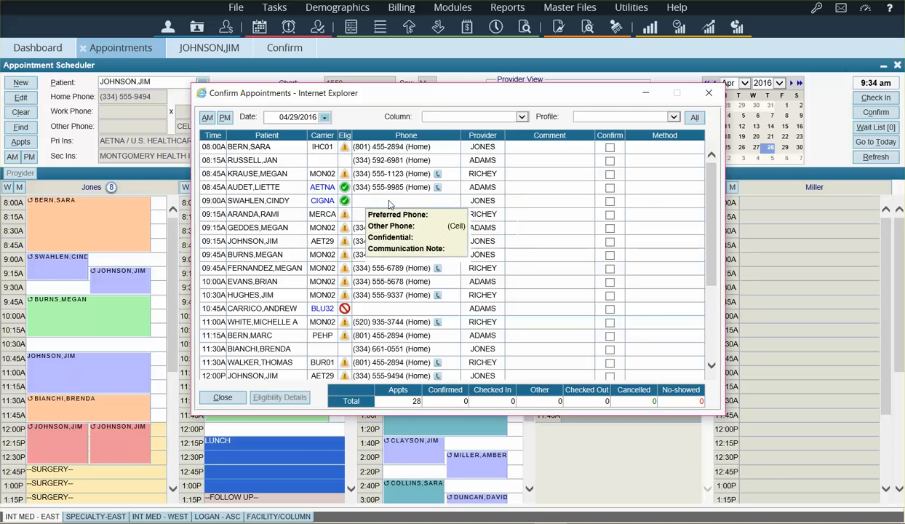
{"action": "mouse_move", "coordinate": [345, 189]}
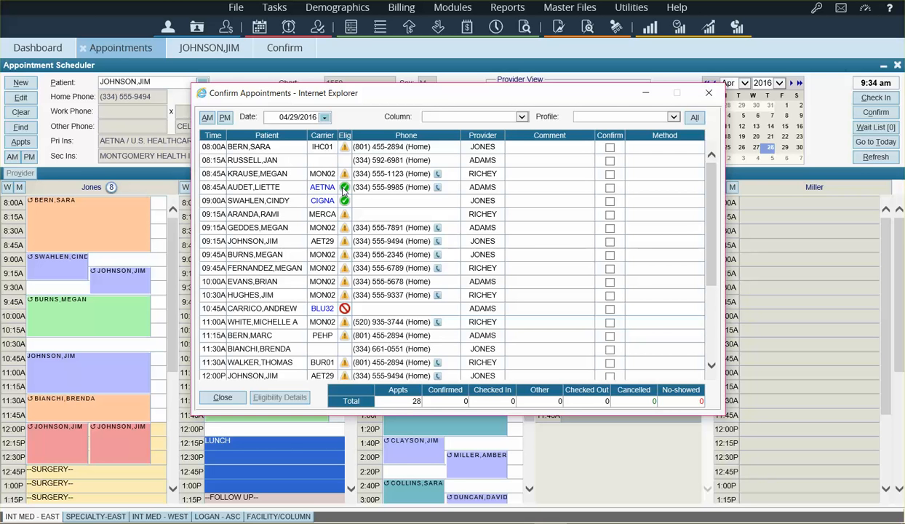
{"action": "mouse_move", "coordinate": [343, 151]}
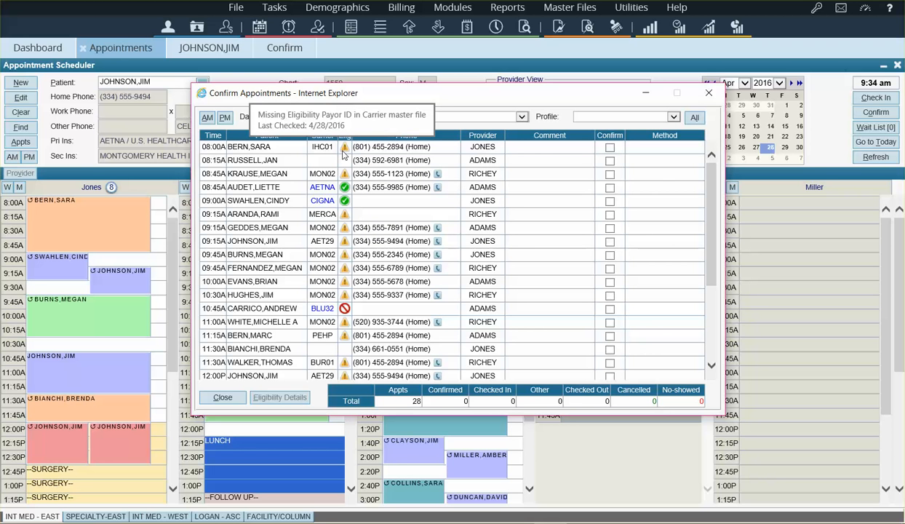
{"action": "mouse_move", "coordinate": [278, 150]}
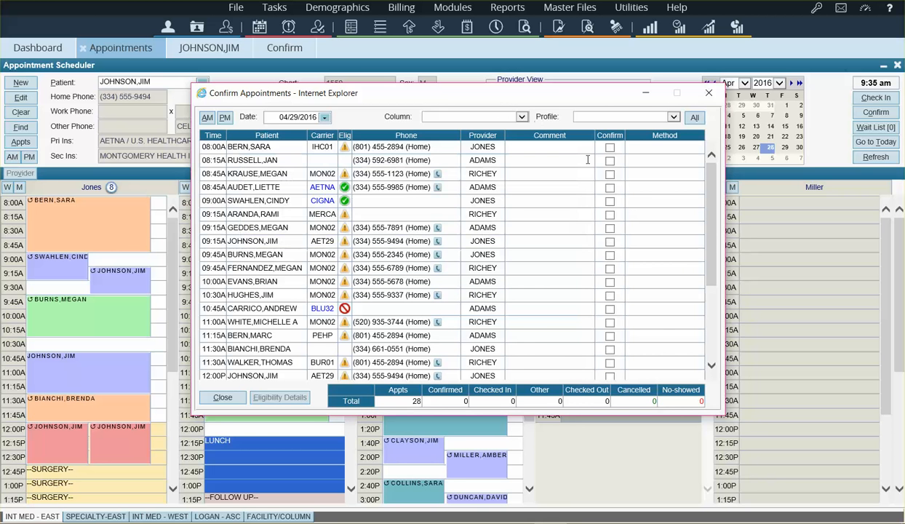
{"action": "left_click", "coordinate": [610, 147]}
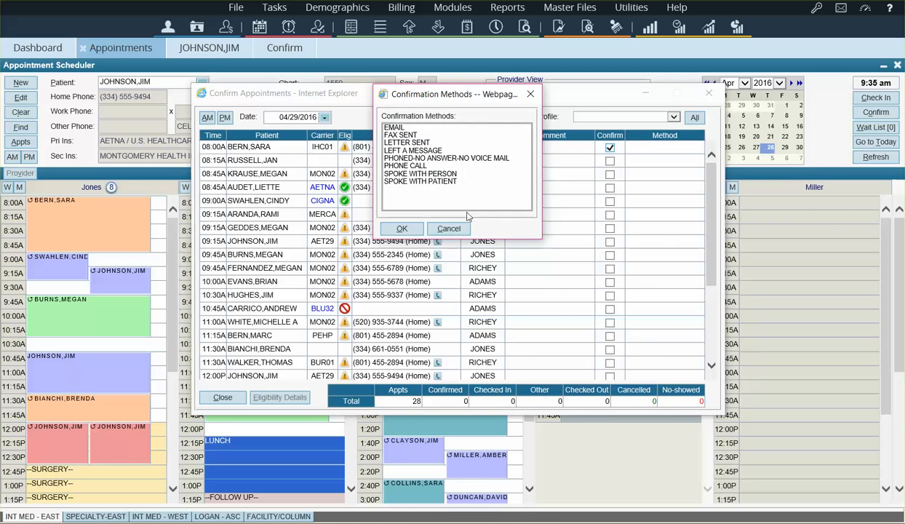
{"action": "left_click", "coordinate": [411, 182]}
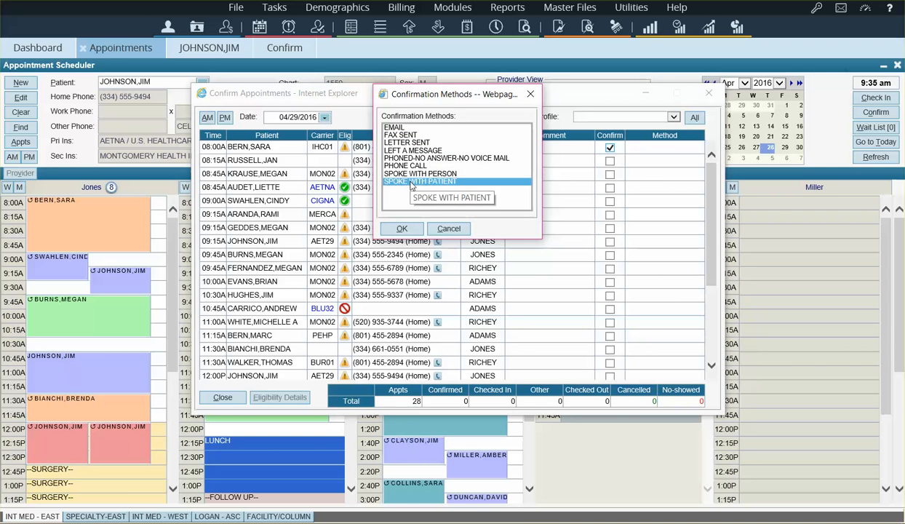
{"action": "left_click", "coordinate": [402, 229]}
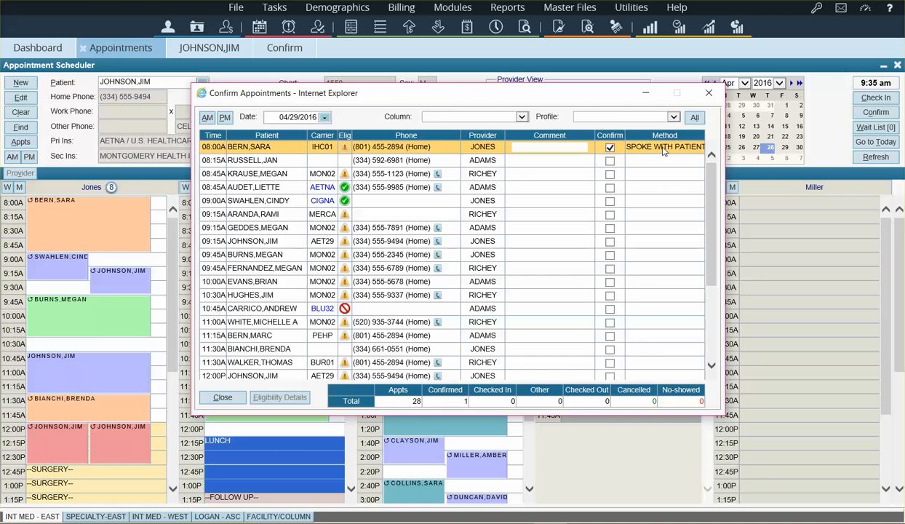
Add the comment "type here" to the confirmed 8:00 AM appointment and close the confirmation list.
{"action": "mouse_move", "coordinate": [663, 150]}
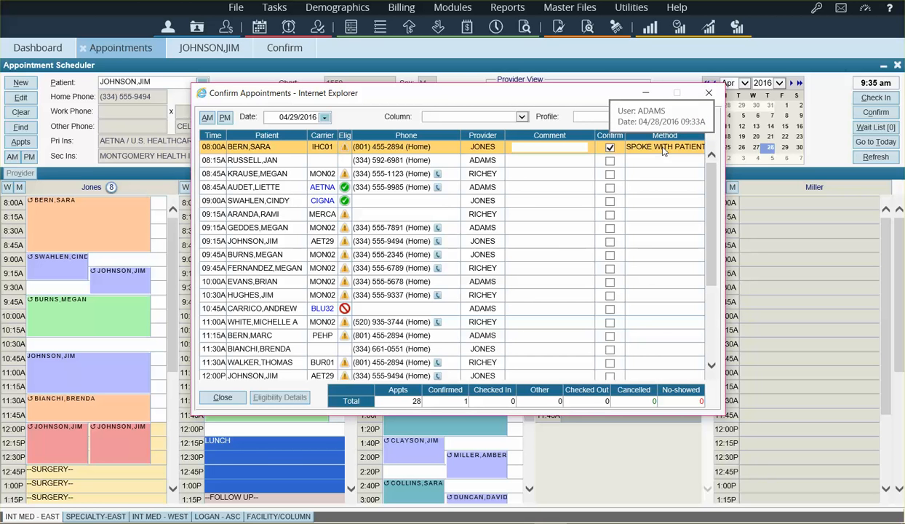
{"action": "left_click", "coordinate": [550, 146]}
{"action": "type", "text": "type here"}
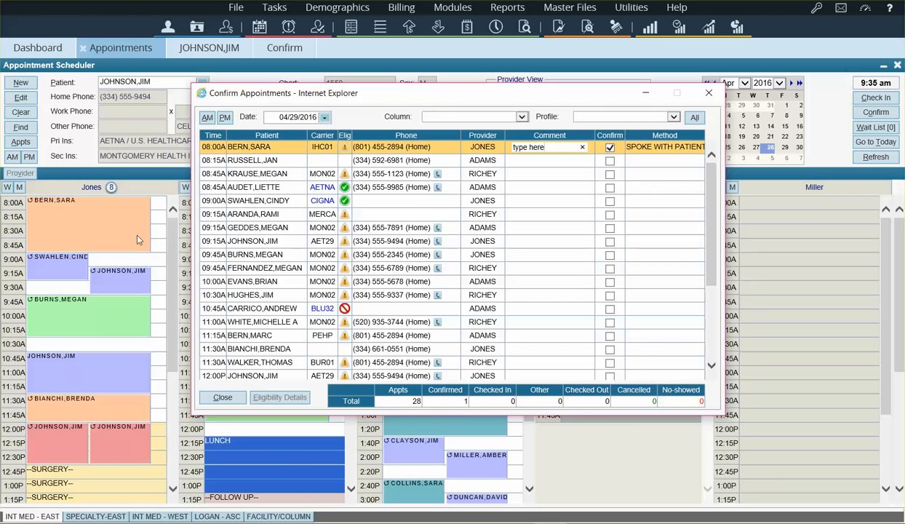
{"action": "mouse_move", "coordinate": [250, 327]}
{"action": "left_click", "coordinate": [224, 397]}
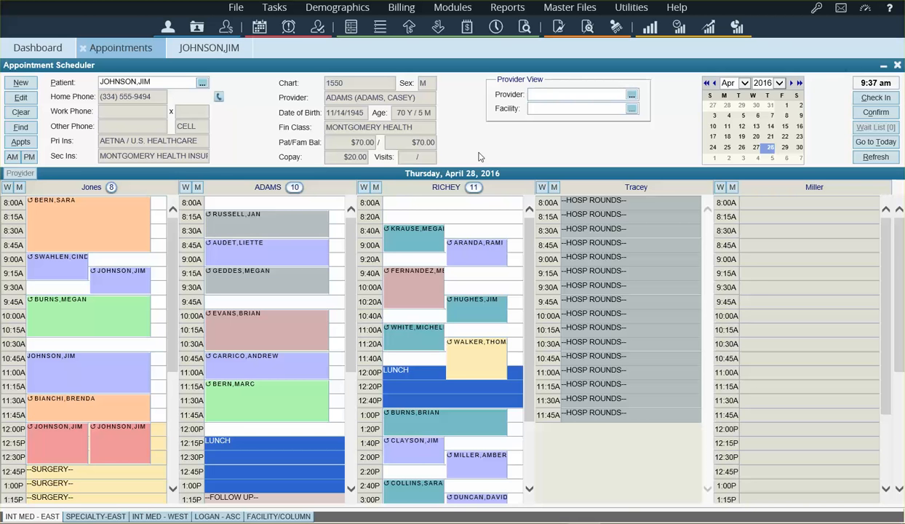
Review the charges awaiting approval for the DOCTOR batch in the Claims Center, dismissing the duplicates warning, and close it.
{"action": "left_click", "coordinate": [525, 28]}
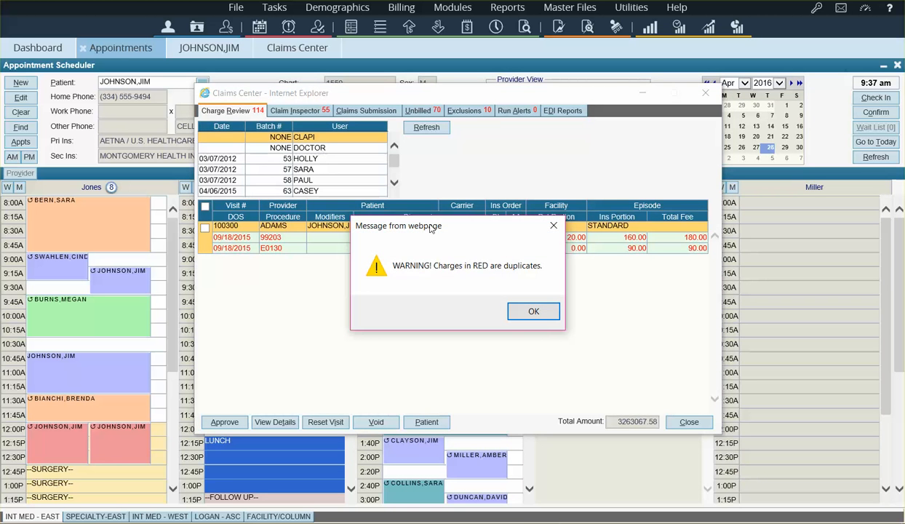
{"action": "left_click", "coordinate": [527, 312]}
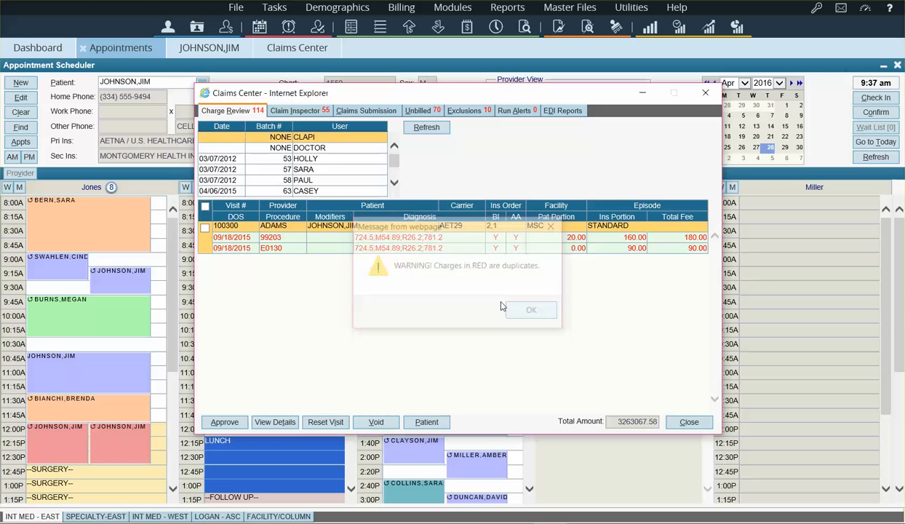
{"action": "left_click", "coordinate": [309, 148]}
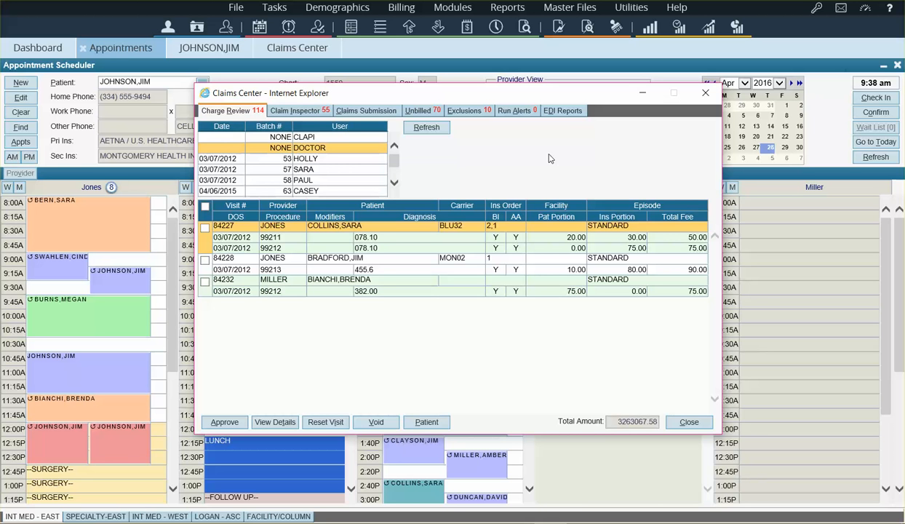
{"action": "left_click", "coordinate": [689, 422]}
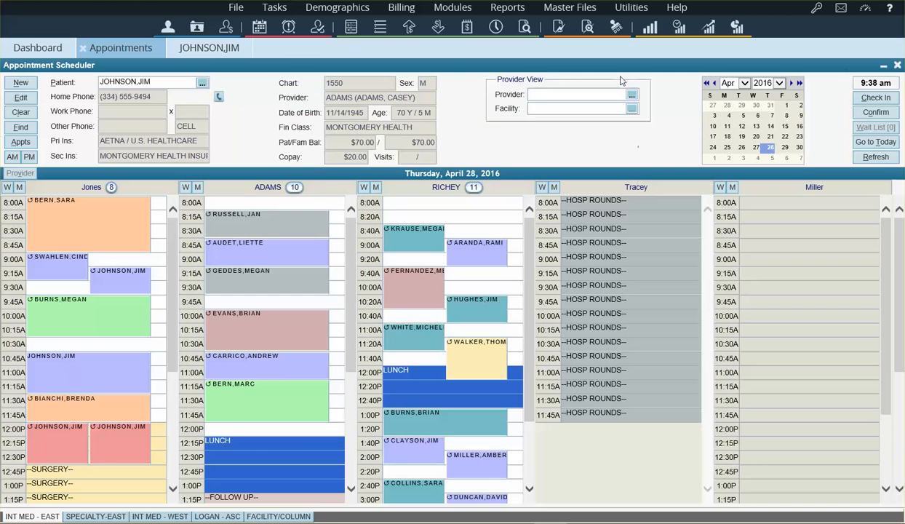
Review the payment details of the second Blue Cross Blue Shield Alabama remittance in eRemittance Review, and return to the scheduler.
{"action": "left_click", "coordinate": [587, 27]}
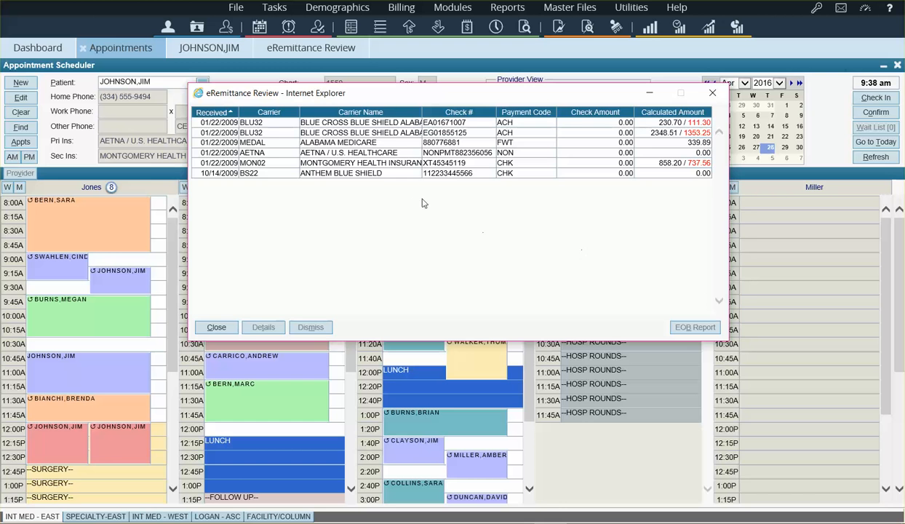
{"action": "double_click", "coordinate": [350, 133]}
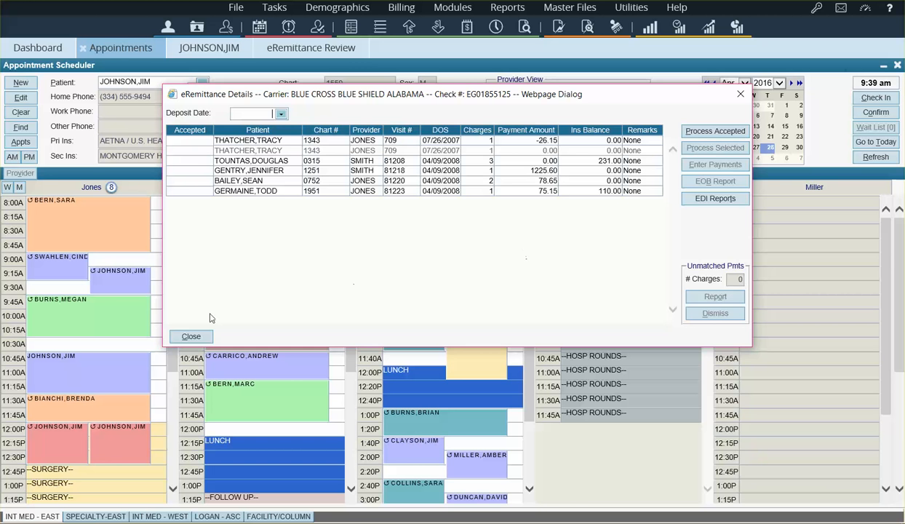
{"action": "left_click", "coordinate": [194, 335]}
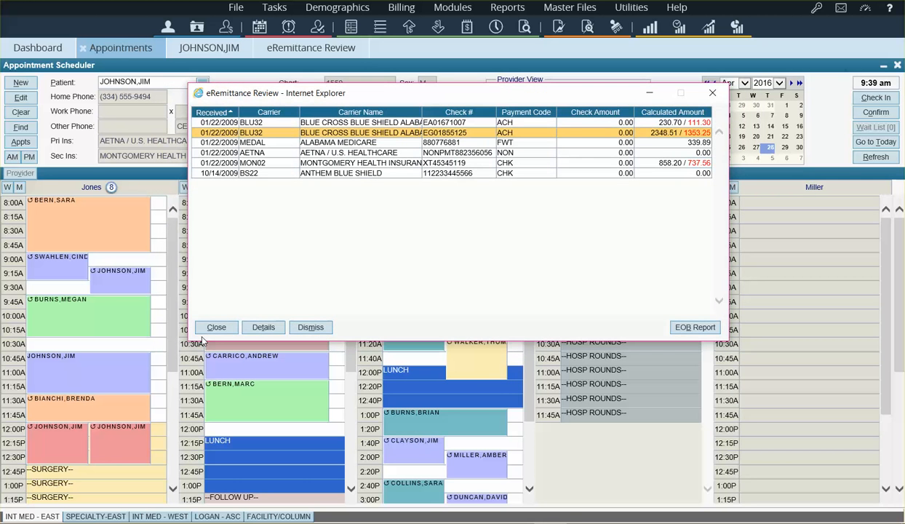
{"action": "left_click", "coordinate": [210, 327]}
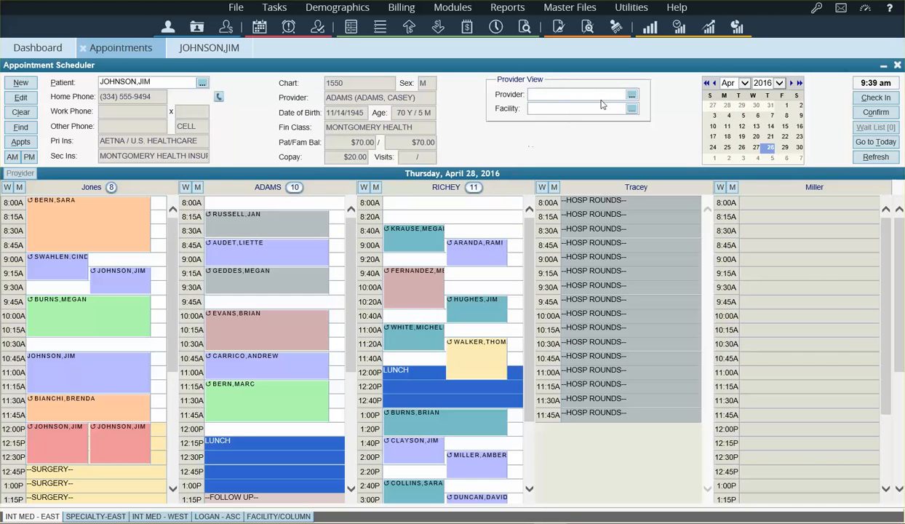
Search all collectors by login in Collections and load the accounts assigned to ADMIN in the enlarged window.
{"action": "left_click", "coordinate": [617, 27]}
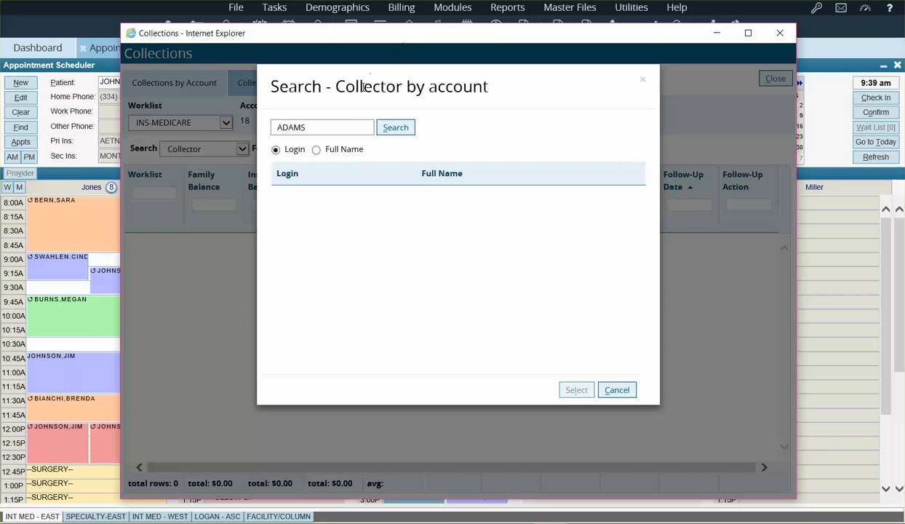
{"action": "left_click", "coordinate": [350, 127]}
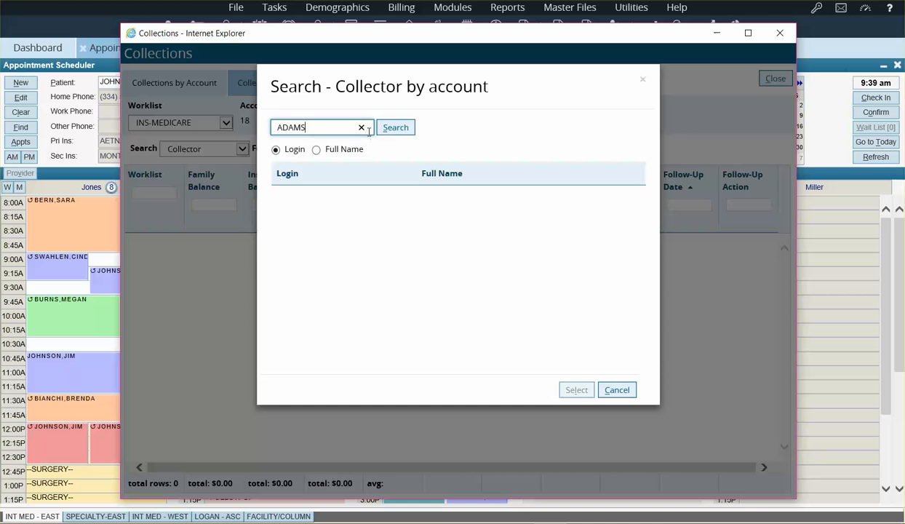
{"action": "left_click", "coordinate": [361, 127]}
{"action": "left_click", "coordinate": [395, 128]}
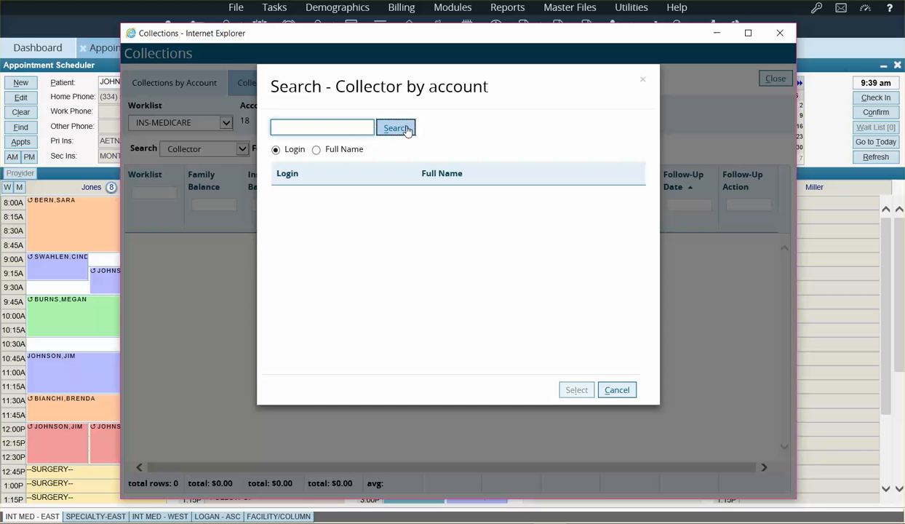
{"action": "left_click", "coordinate": [312, 233]}
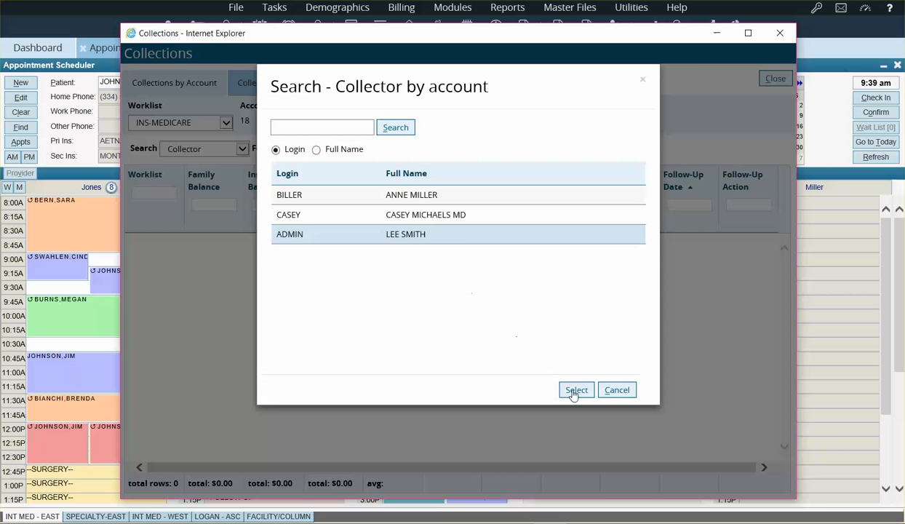
{"action": "left_click", "coordinate": [577, 390]}
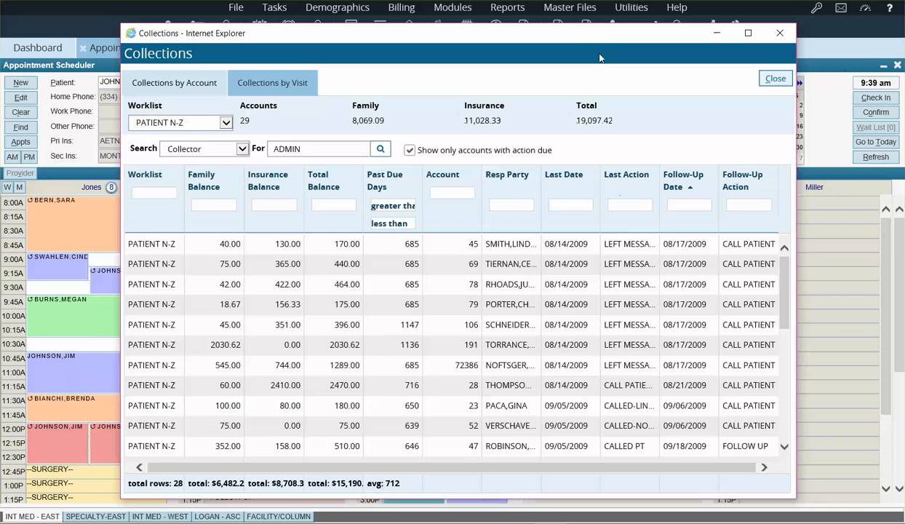
{"action": "double_click", "coordinate": [596, 36]}
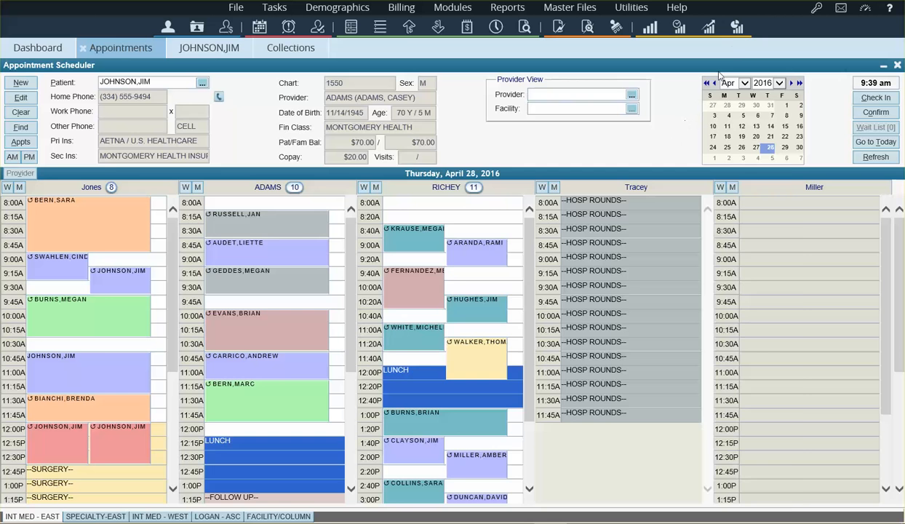
Open AdvancedInsight in a maximized window to examine the list of custom reports.
{"action": "left_click", "coordinate": [736, 29]}
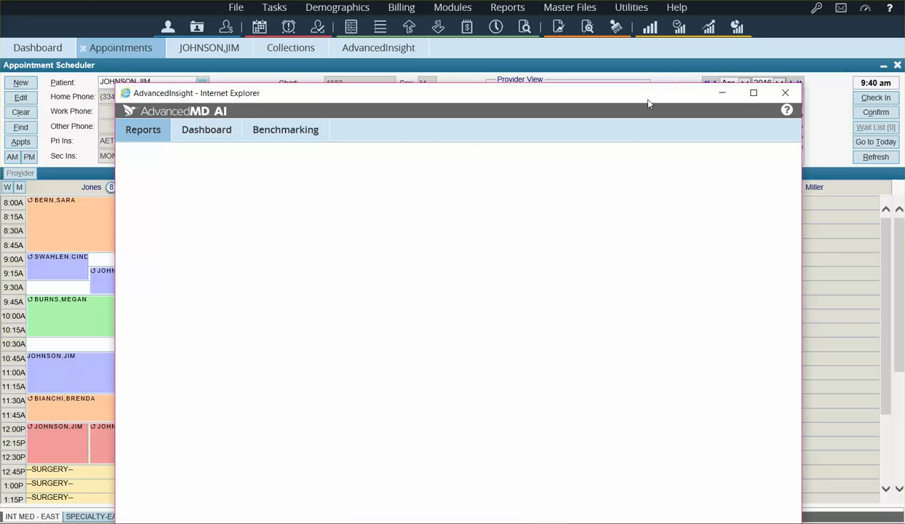
{"action": "left_click_drag", "start_coordinate": [647, 100], "coordinate": [632, 26]}
{"action": "double_click", "coordinate": [632, 26]}
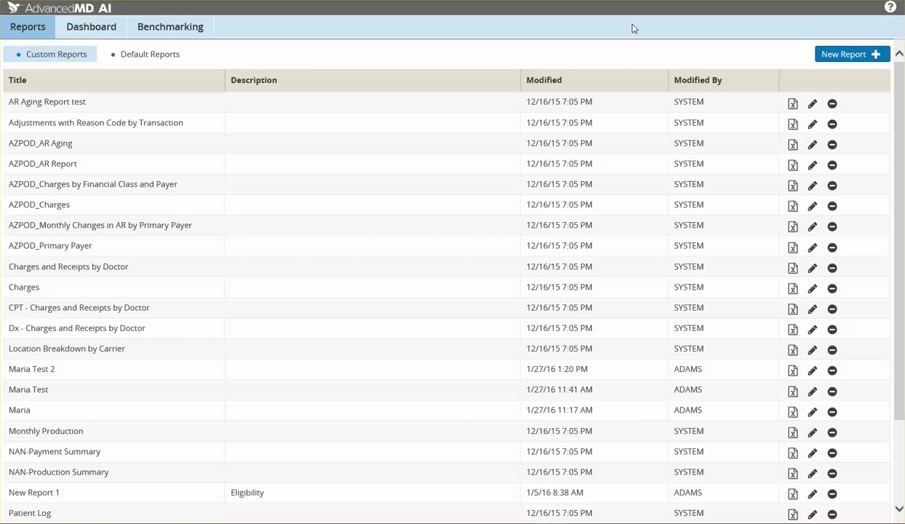